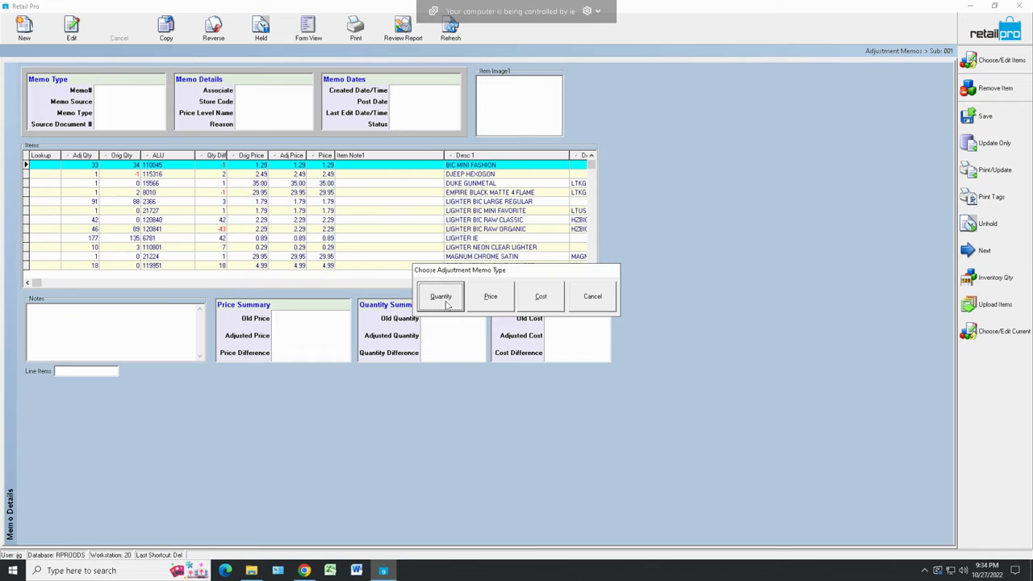
click(439, 297)
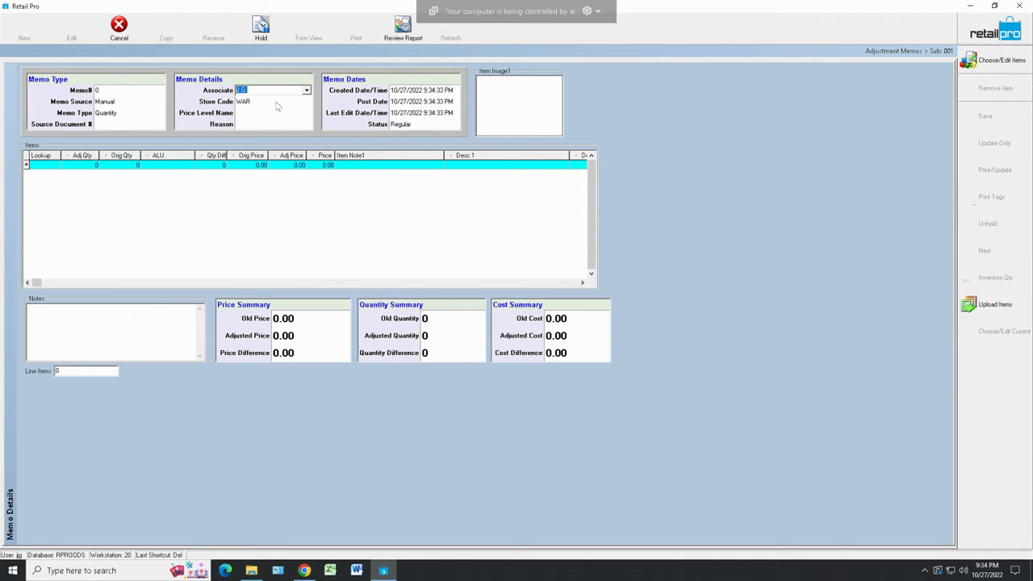
click(273, 102)
click(306, 102)
click(307, 103)
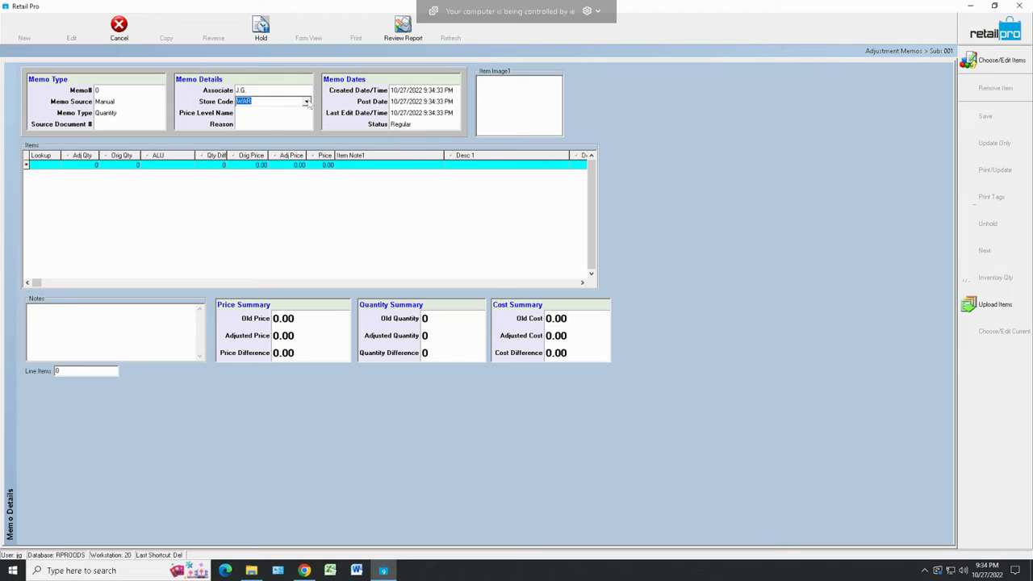
click(47, 166)
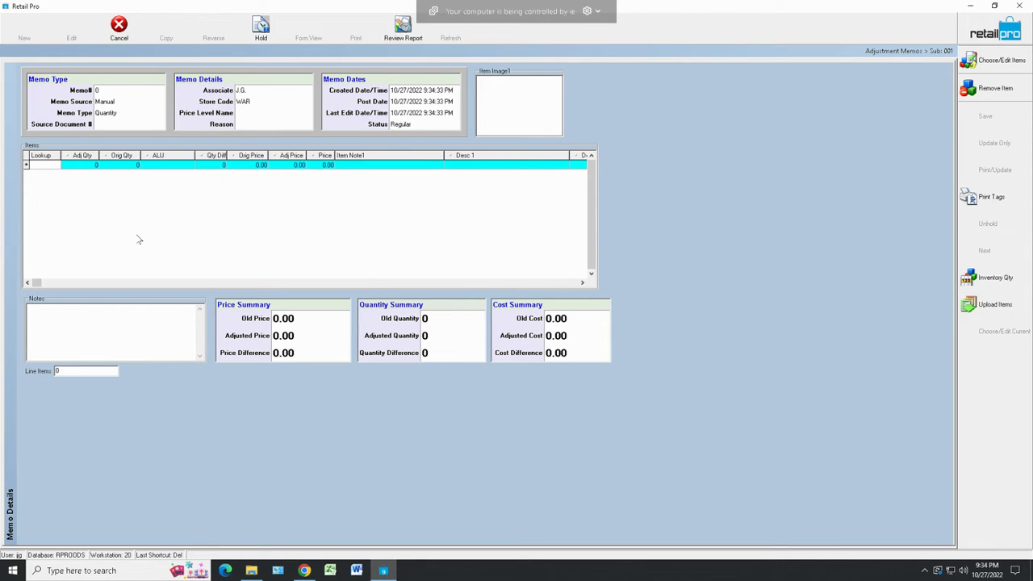
click(144, 329)
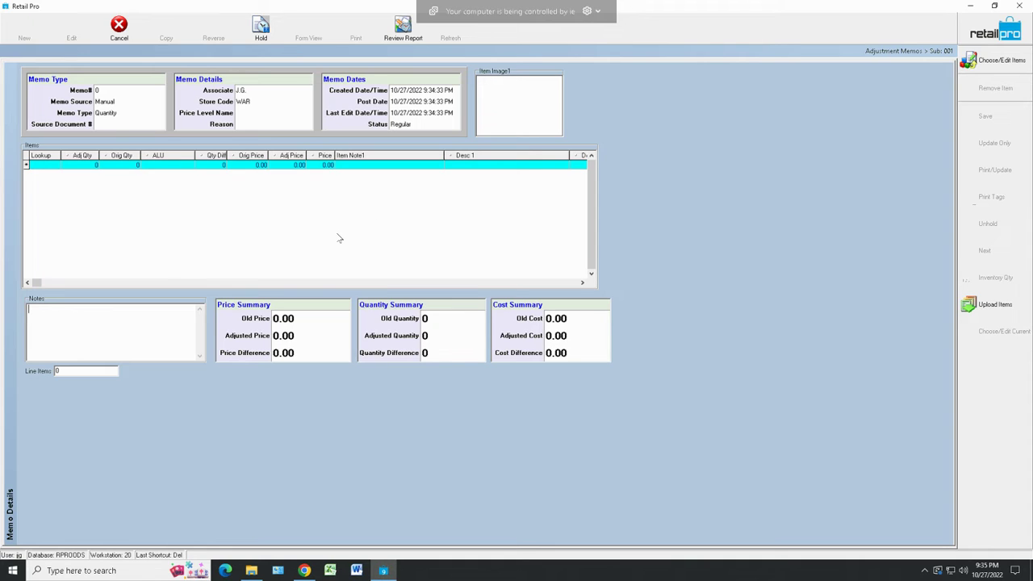
click(125, 29)
click(473, 300)
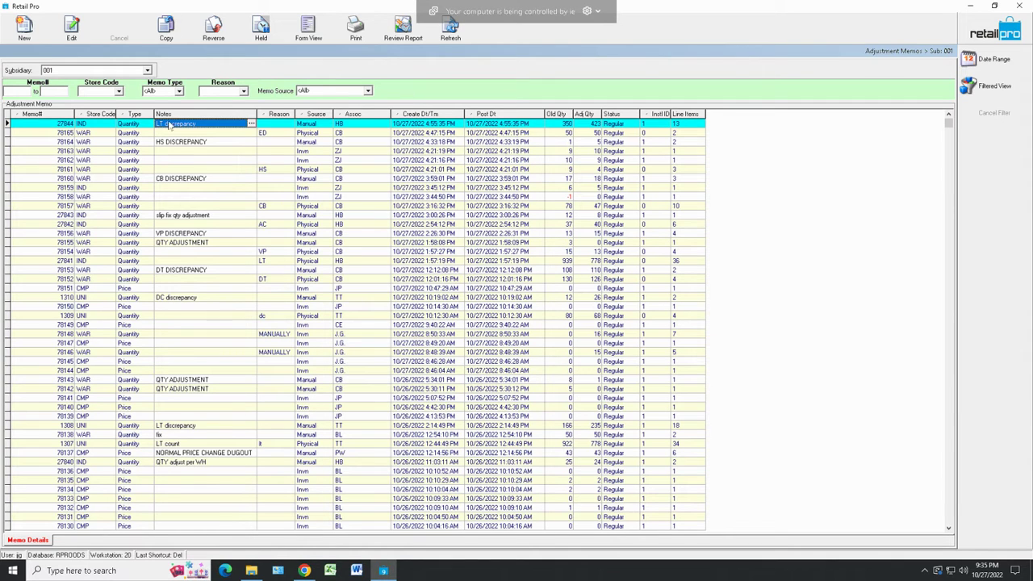
Step: Display the "HS DISCREPANCY" adjustment memo as a form and open the Page Designer for its layout
click(207, 145)
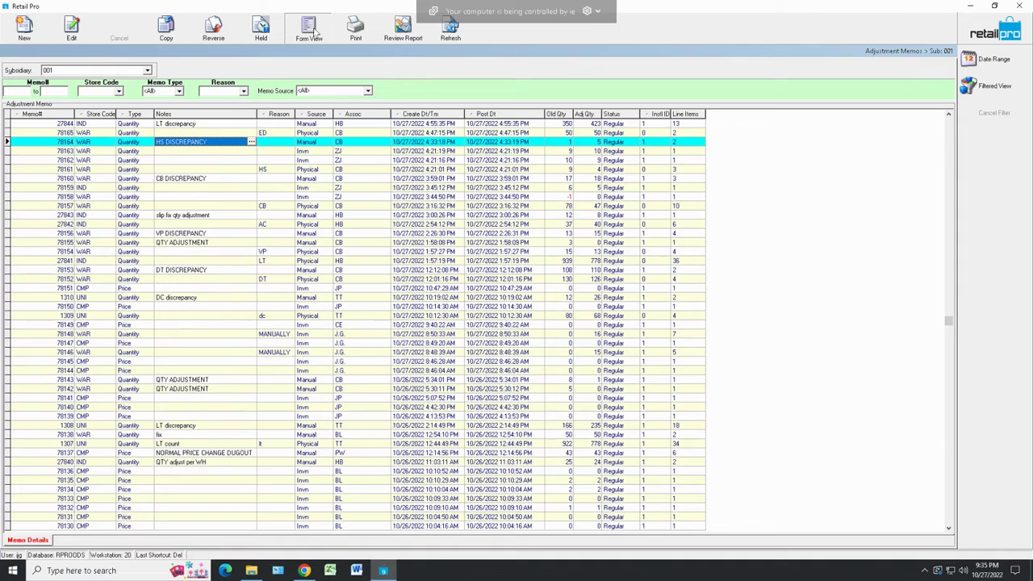
click(309, 31)
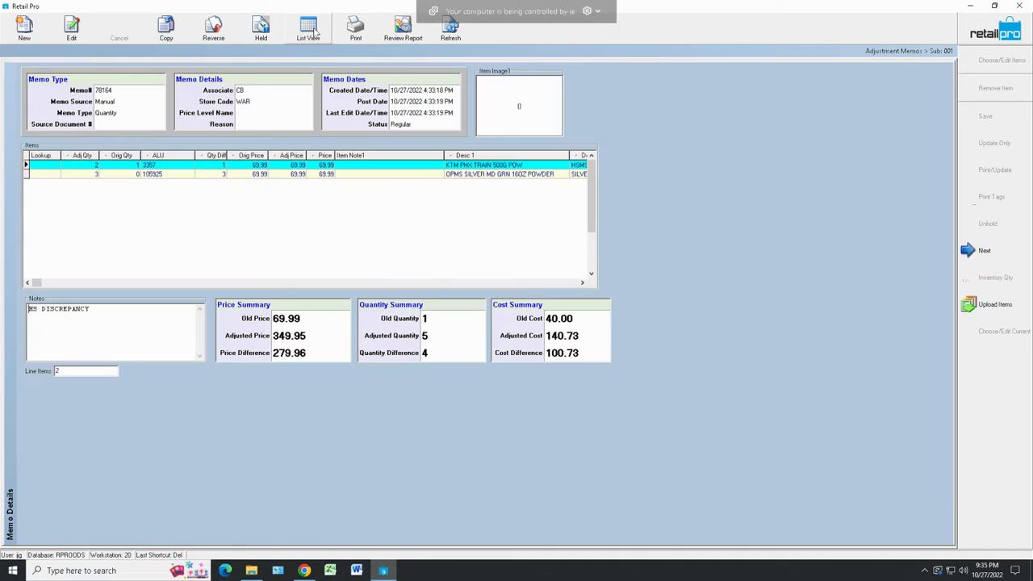
right_click(670, 160)
mouse_move(706, 163)
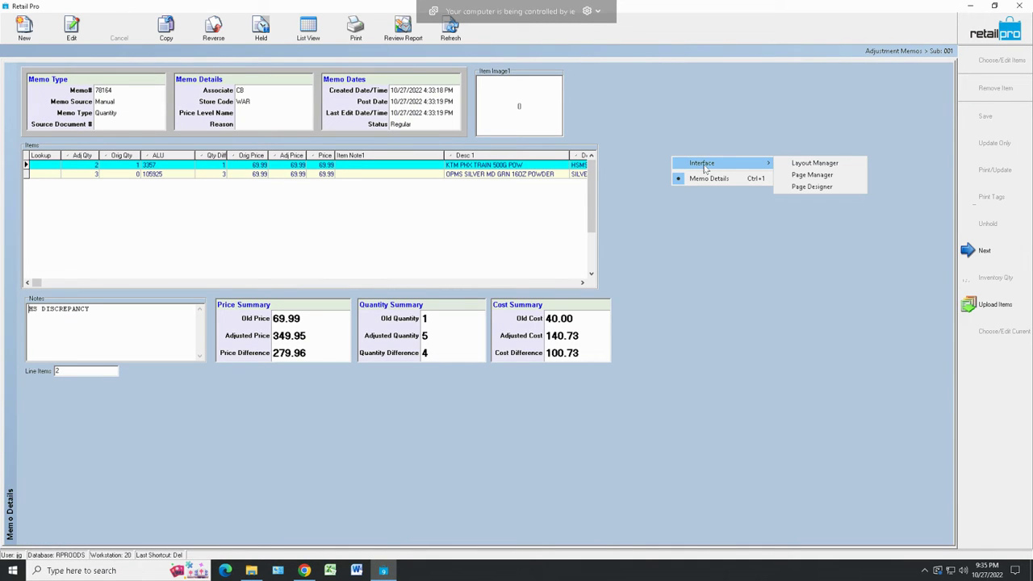
click(812, 186)
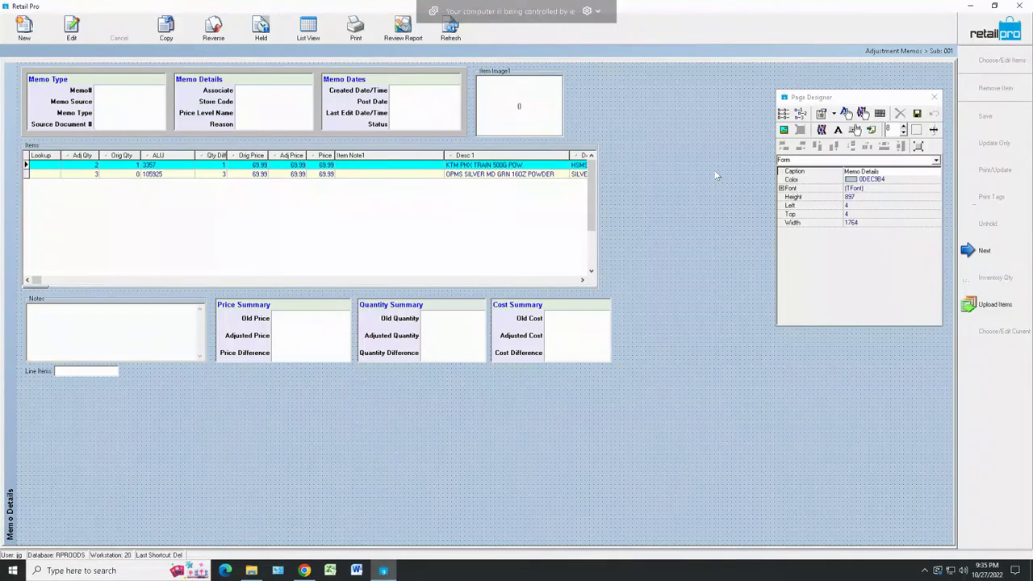
Step: Move the Cost, Quantity and Price Summary boxes beside the items grid, stacked in that order from top to bottom
click(567, 311)
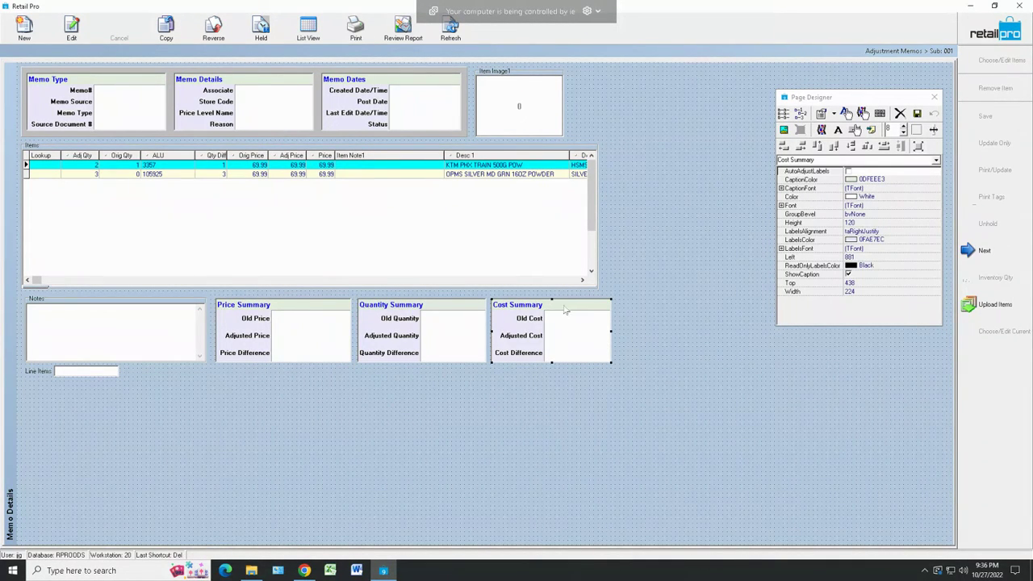
drag(564, 310, 659, 90)
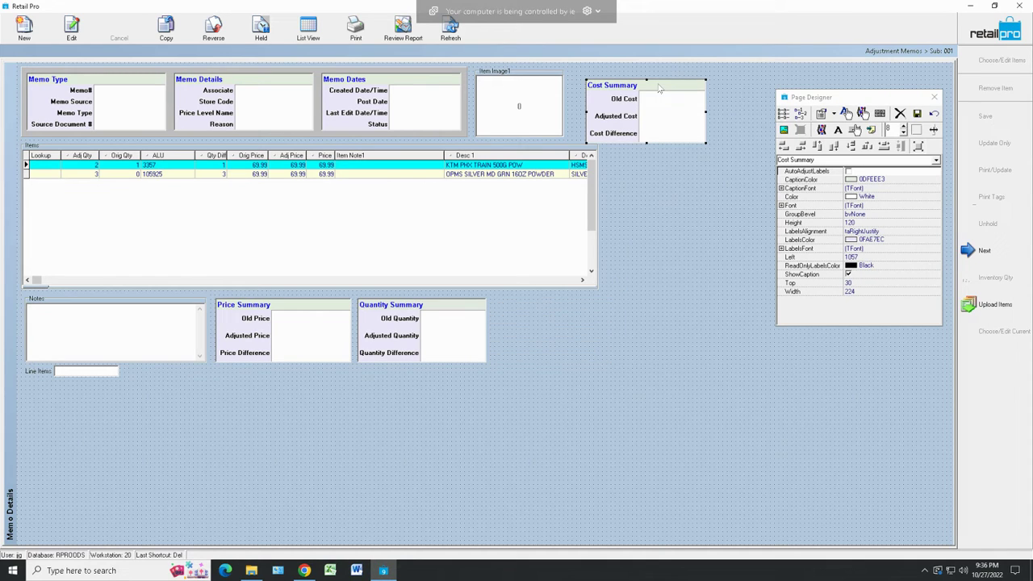
click(443, 311)
drag(668, 171, 696, 159)
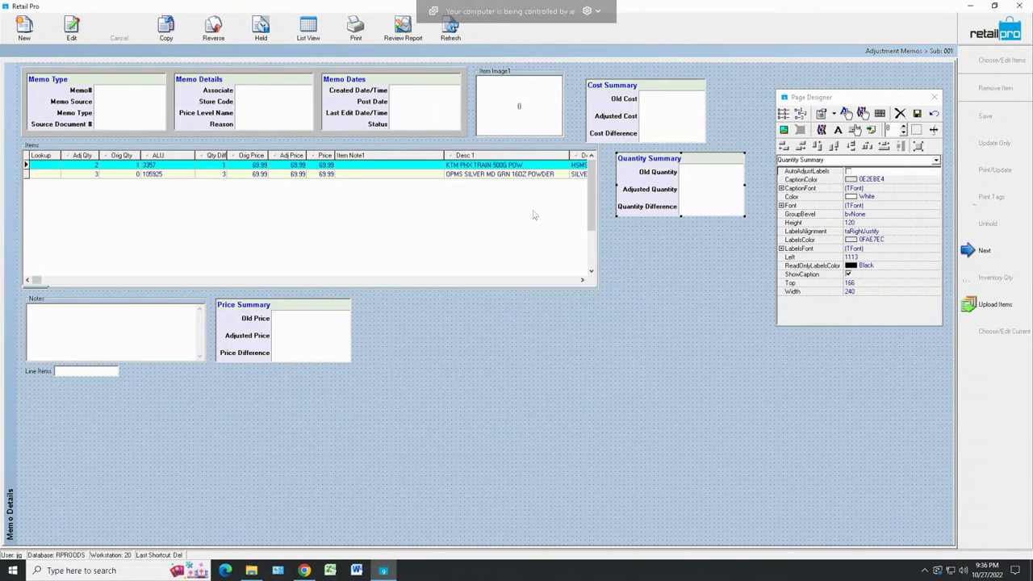
click(295, 306)
drag(689, 246, 689, 233)
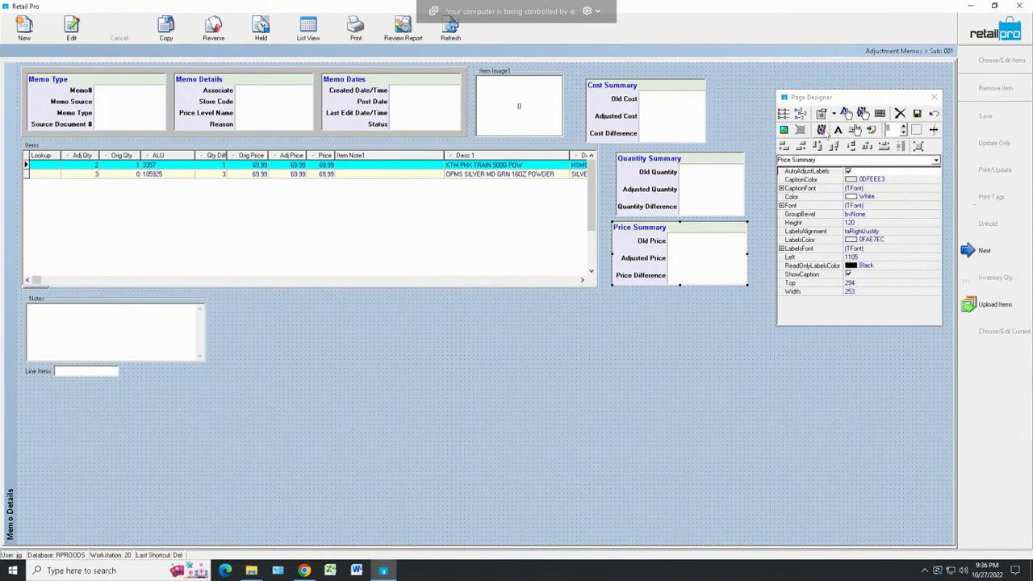
Step: Insert the "reasons" picture from the TEMP SHARE folder into the memo page layout
click(824, 129)
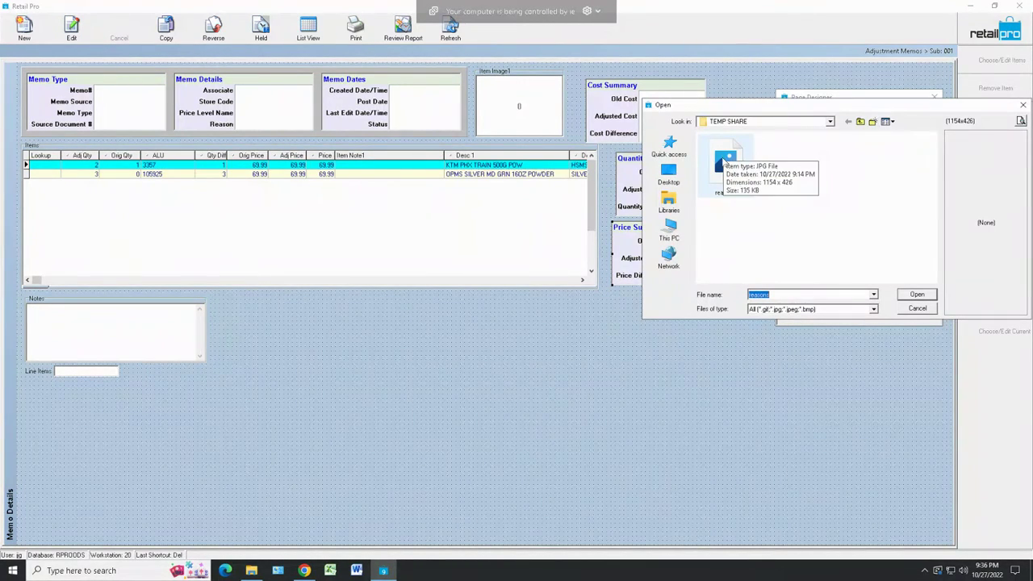
click(722, 163)
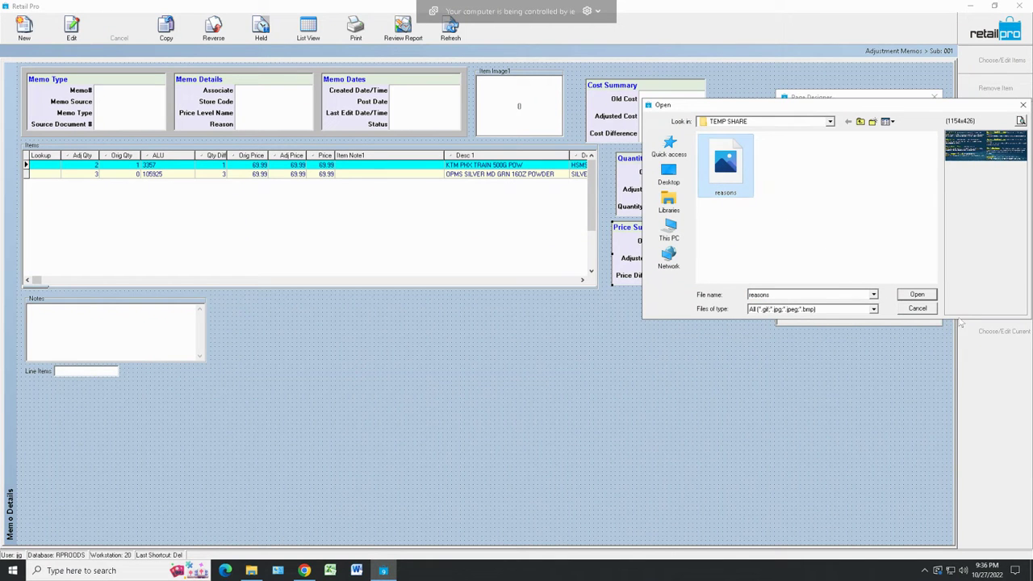
click(917, 295)
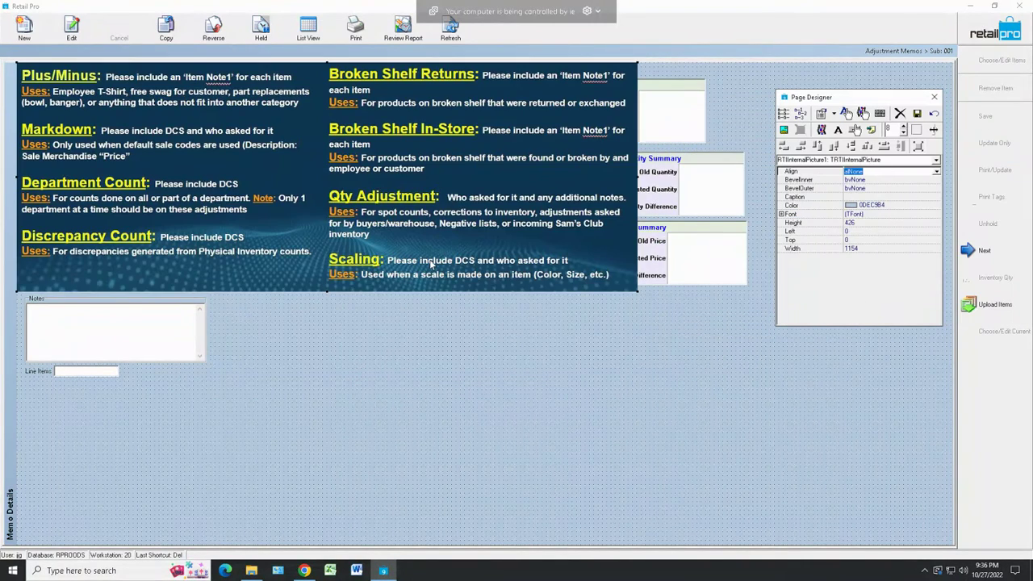
Step: Place the reasons picture beside the Notes box, shrink it to about 1121 by 404, and save the page layout
click(313, 80)
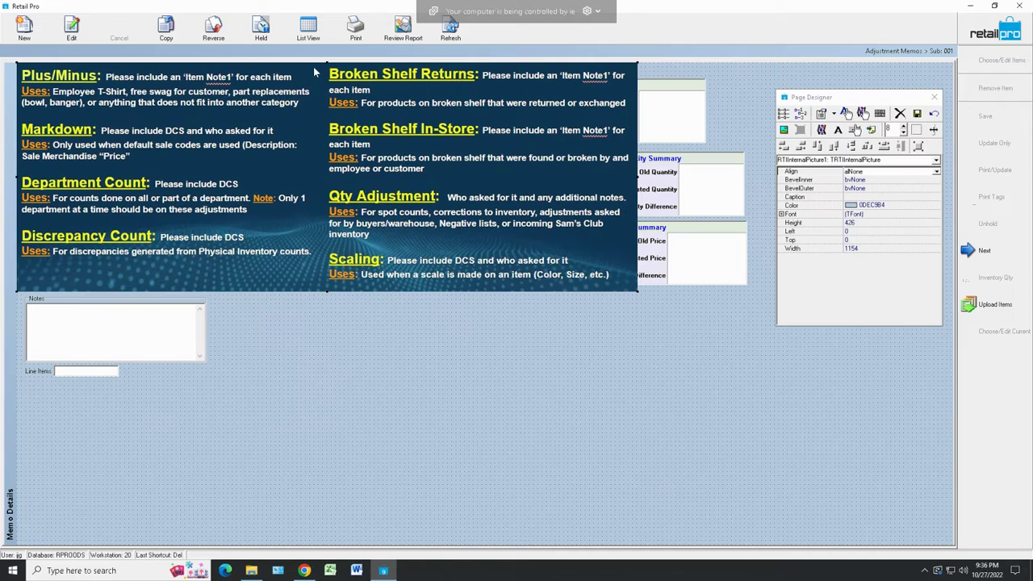
drag(315, 73, 508, 337)
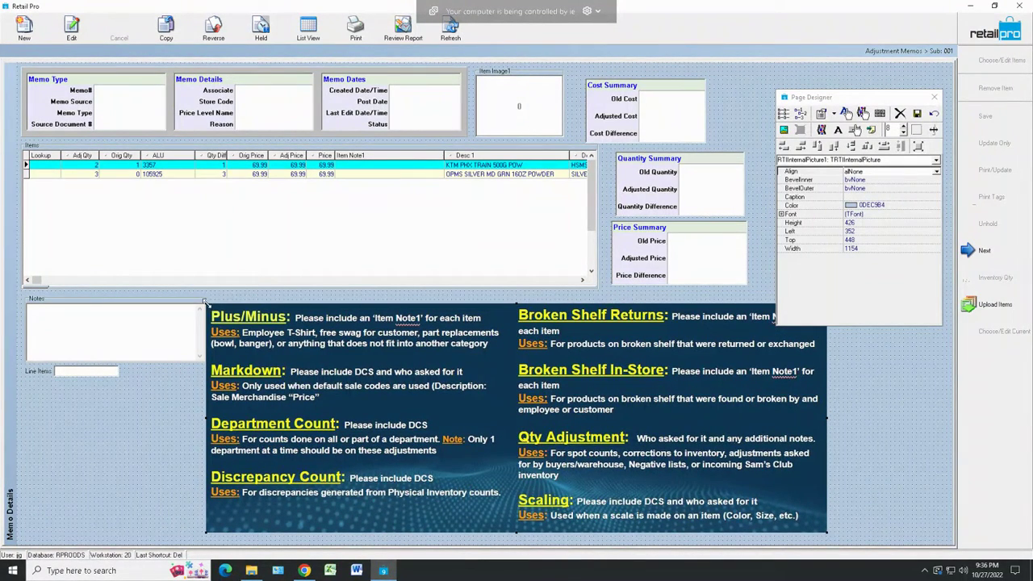
drag(204, 301, 224, 315)
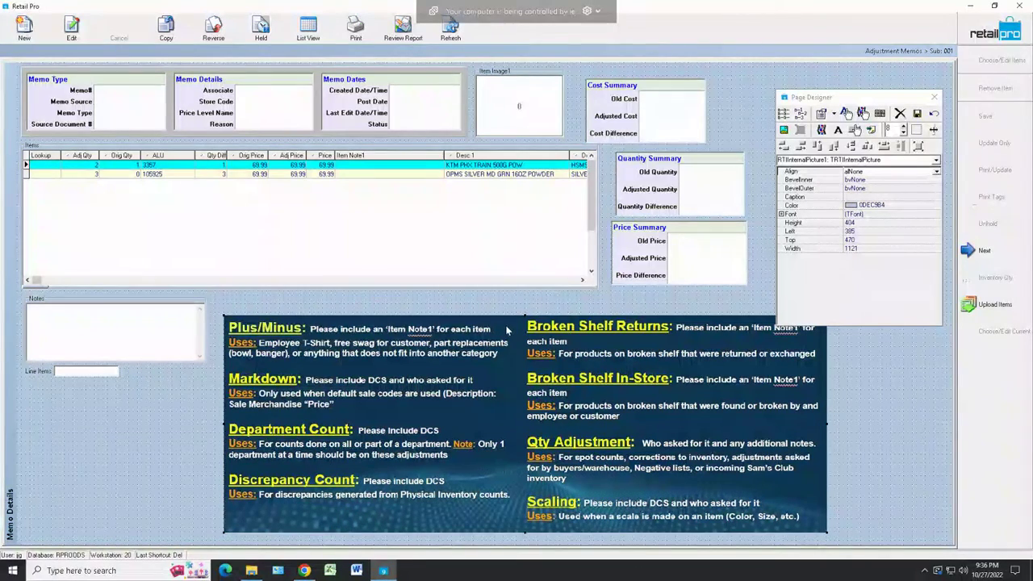
drag(507, 326, 500, 310)
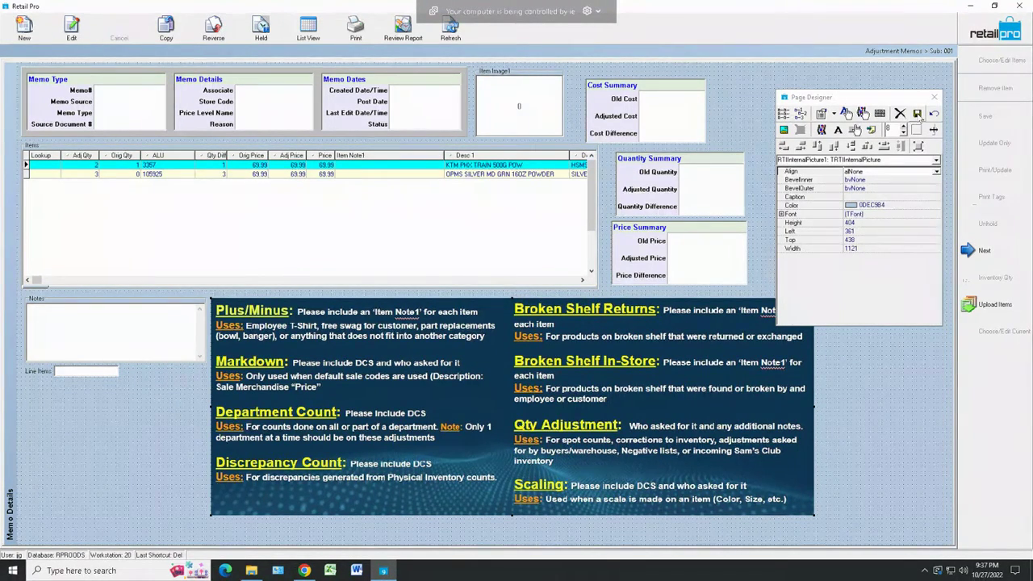
click(917, 115)
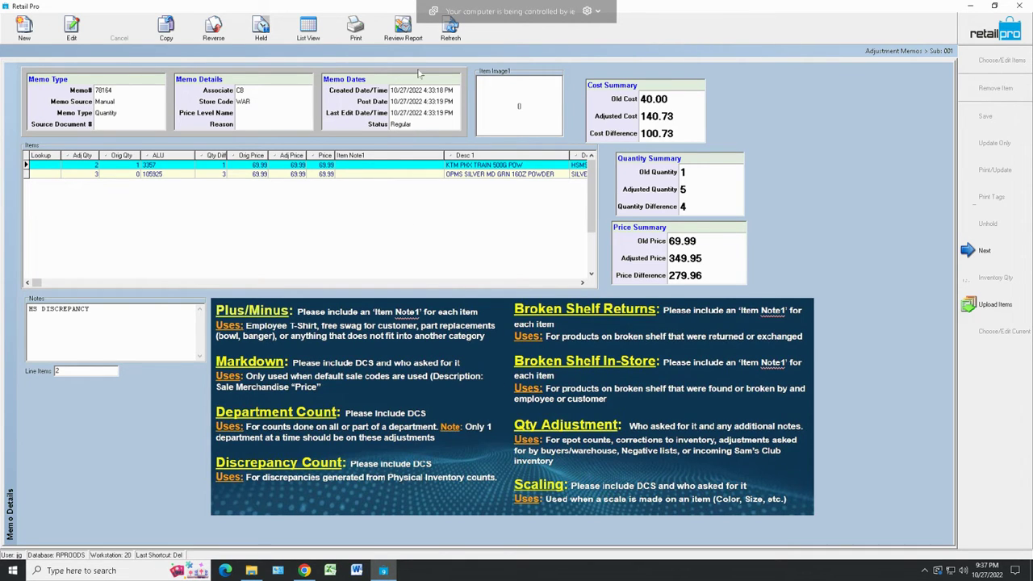
Step: Return to the memo list and create a new Quantity adjustment memo for store WAR
click(308, 28)
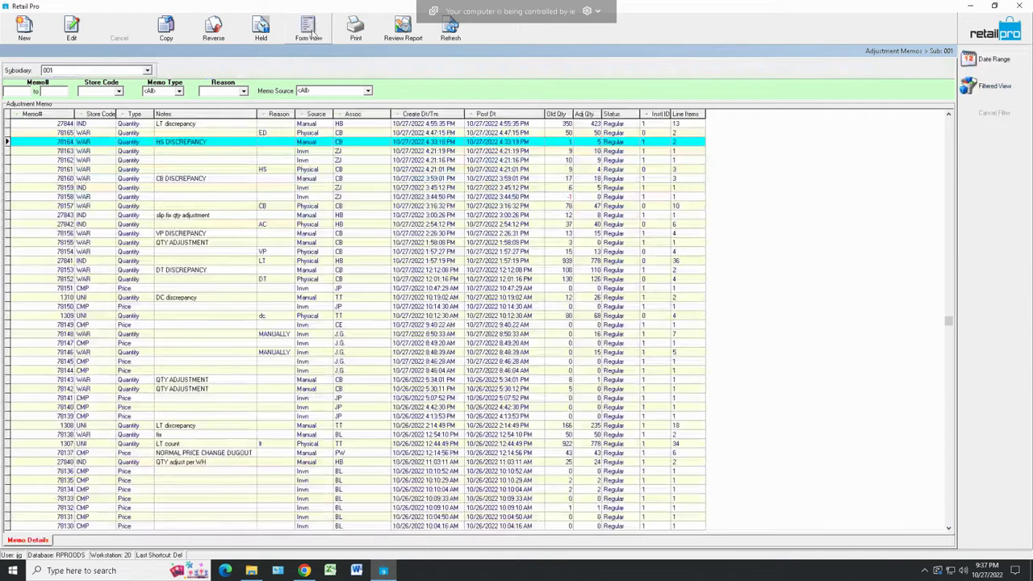
click(26, 31)
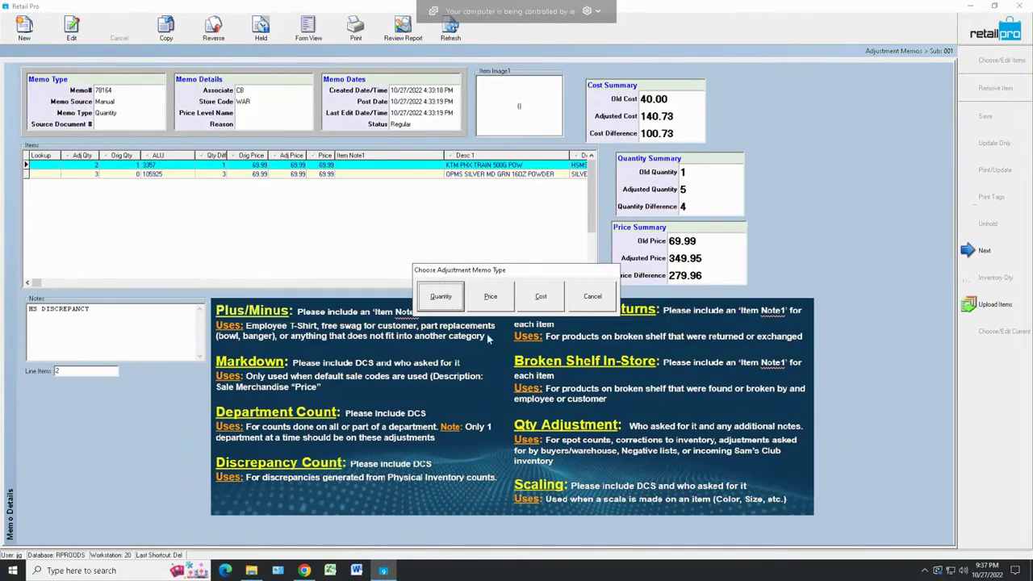
click(446, 300)
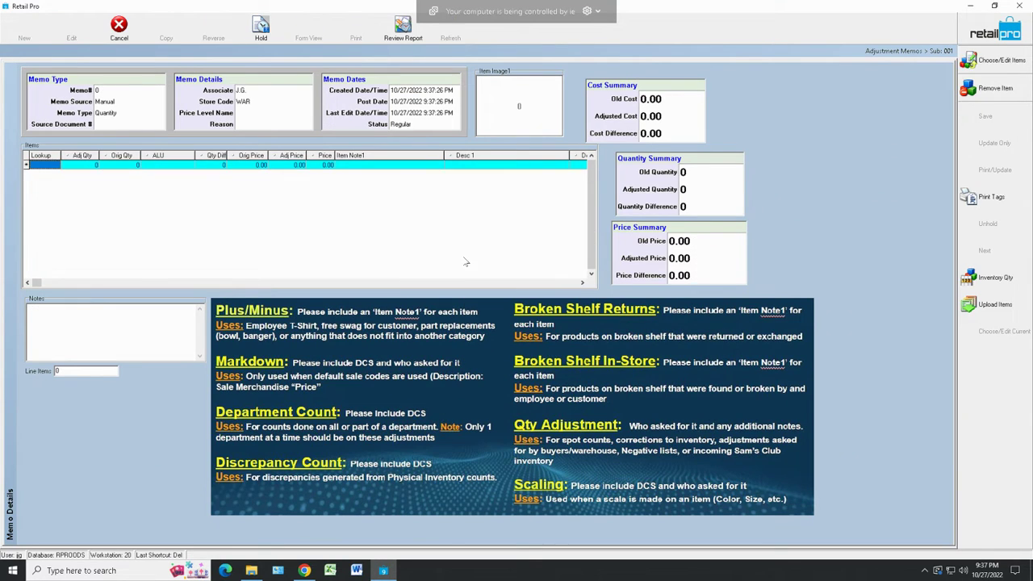
click(258, 101)
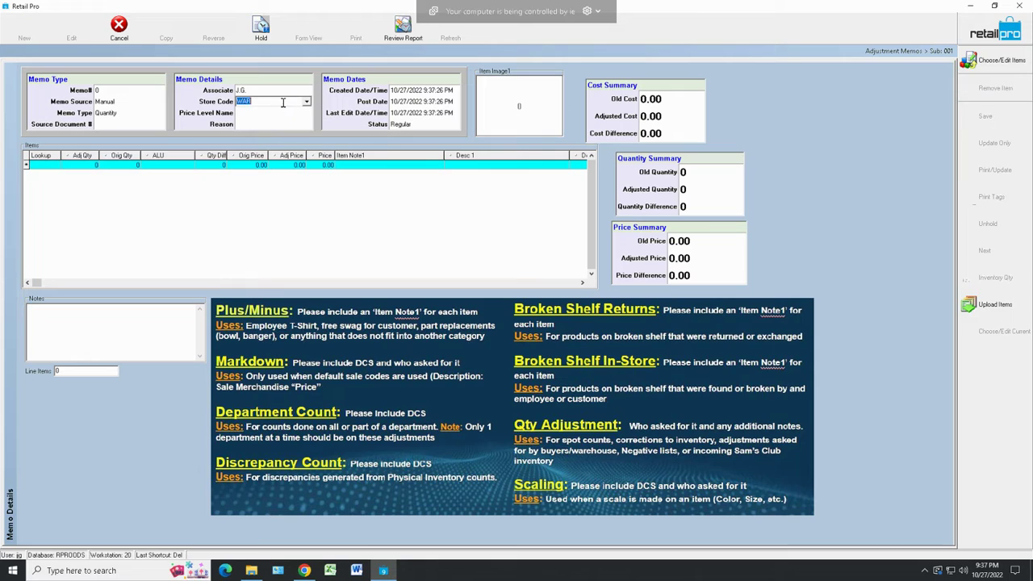
click(192, 207)
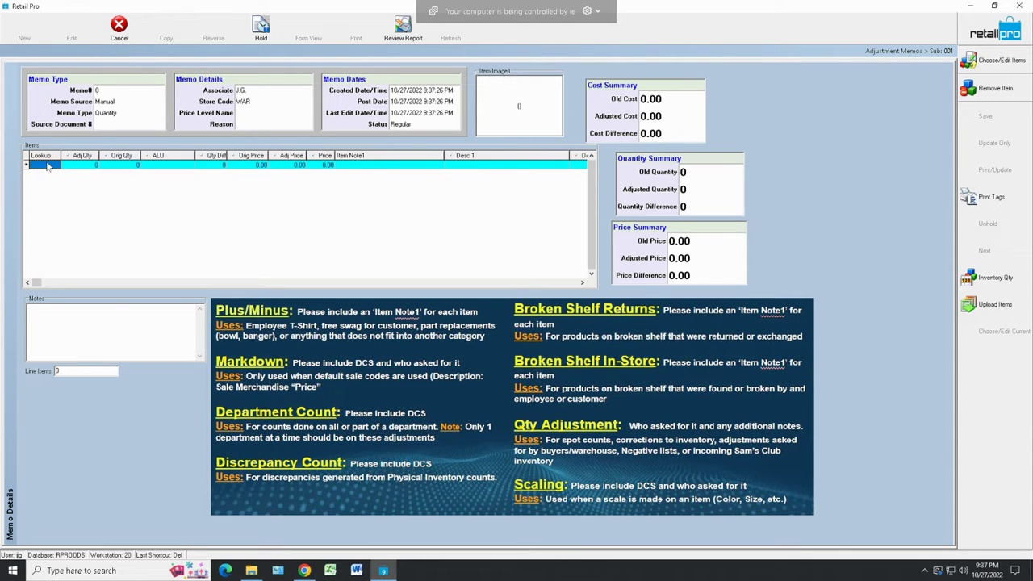
Step: Look up the inventory from the memo's first item line and add TAJ MAHAL BIDIS
click(47, 165)
key(Return)
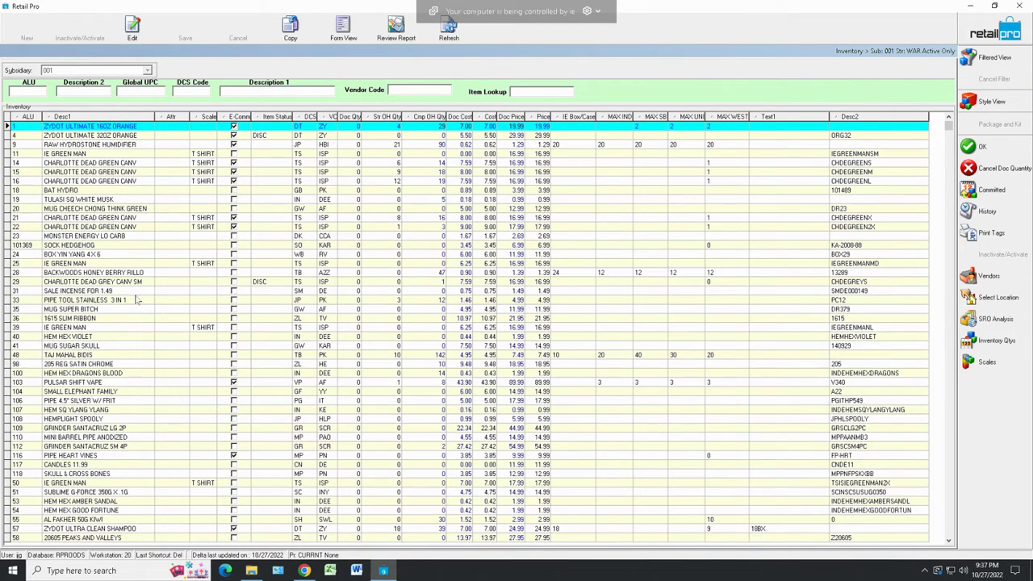
click(112, 302)
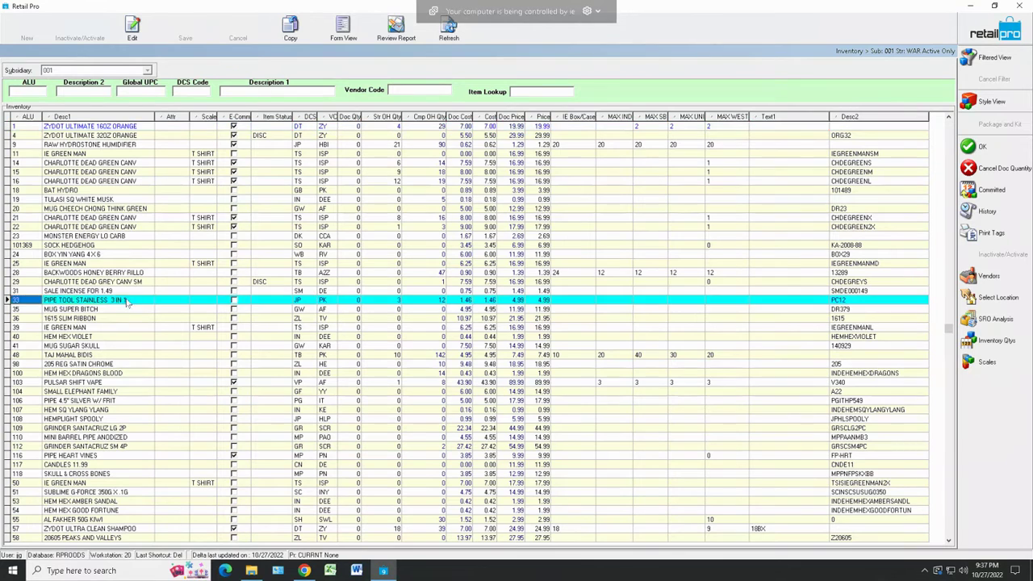
click(105, 355)
double_click(108, 357)
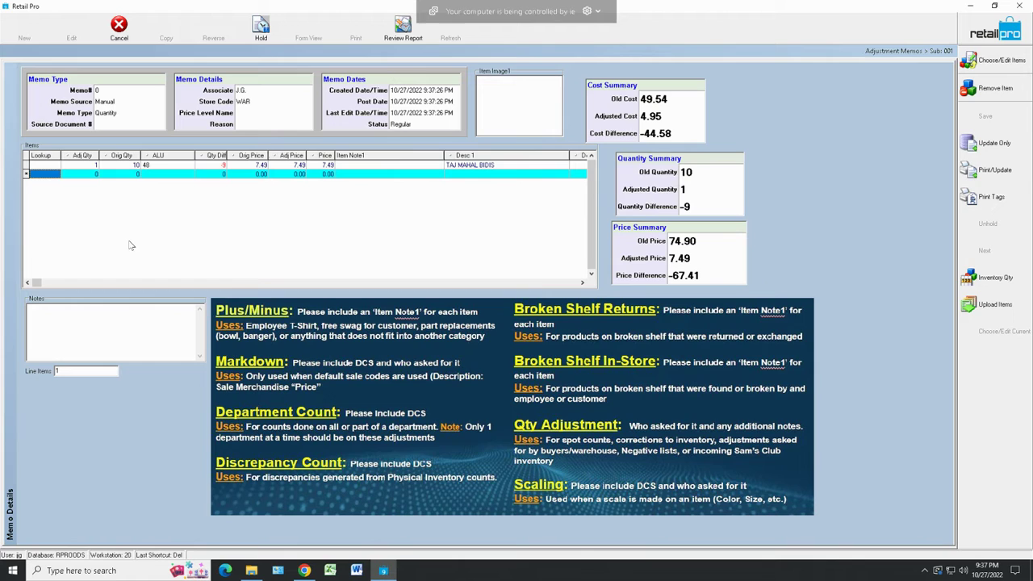
Step: Set the adjusted quantity of TAJ MAHAL BIDIS to 9
click(89, 166)
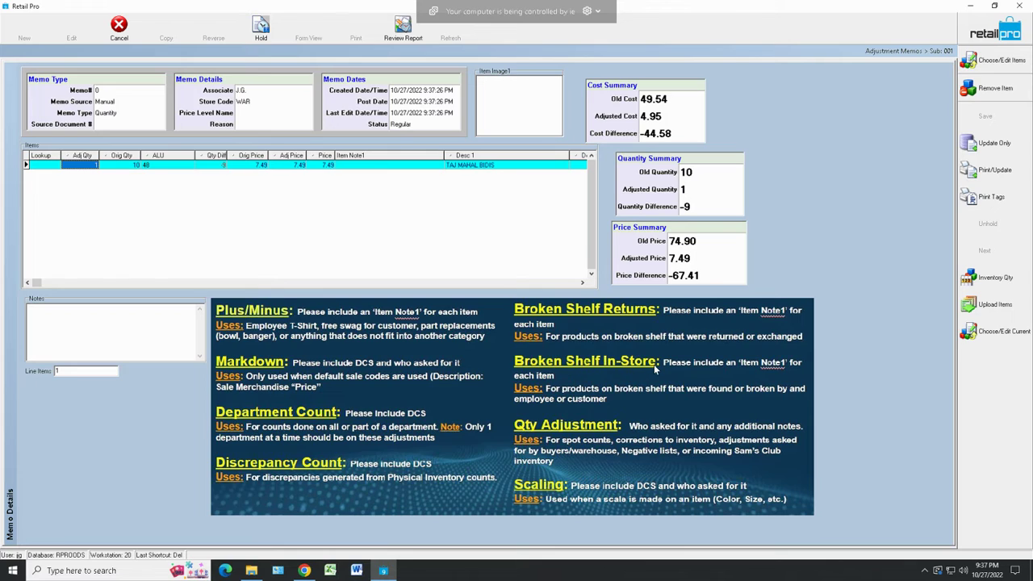
click(89, 167)
key(Tab)
click(86, 167)
text(9)
Step: Enter "broken shelf in store" in the memo's Notes and "not sealed" as the item's Item Note1
click(84, 322)
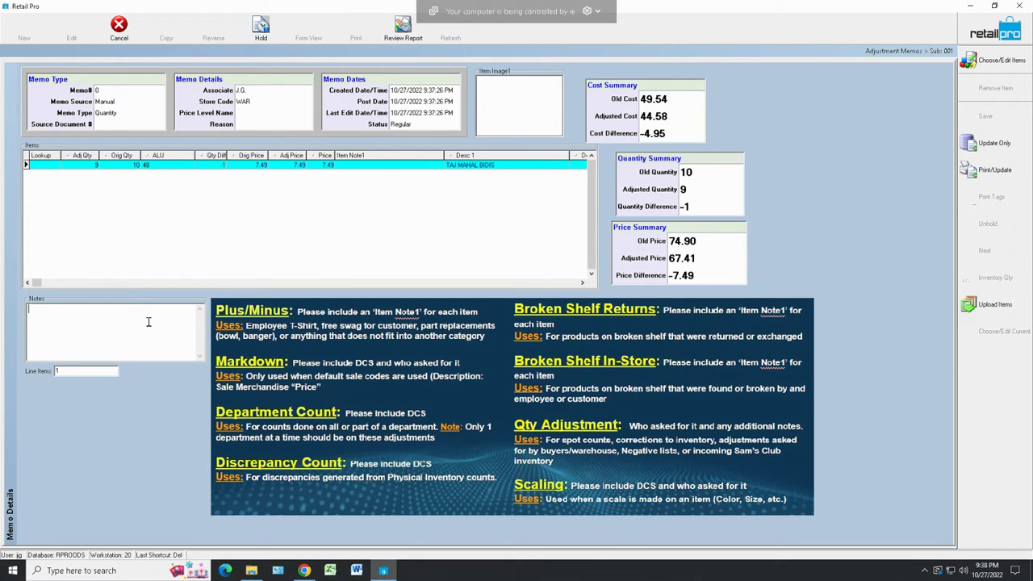
text(broken shelf in store)
click(362, 167)
click(362, 167)
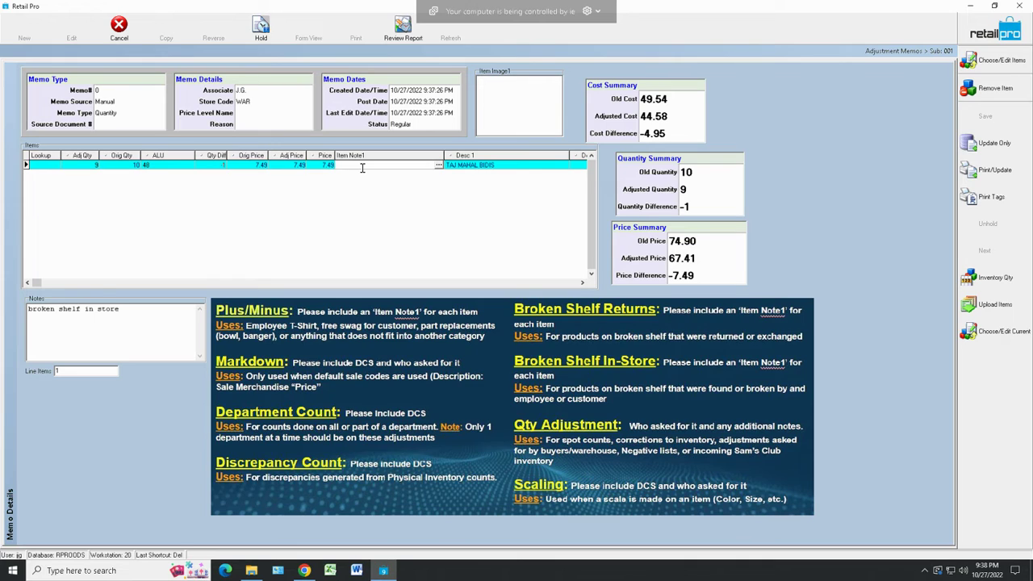
text(not sealed)
Step: Extend the memo's Notes to read "broken shelf in store - found by employee (de)"
click(147, 314)
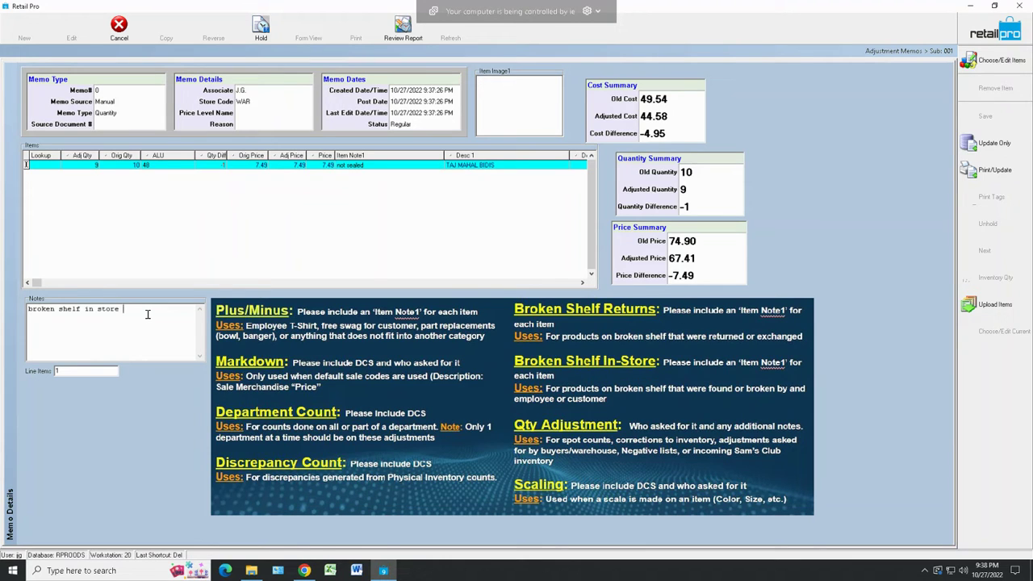
text(- fround)
key(BackSpace)
key(BackSpace)
key(BackSpace)
key(BackSpace)
key(BackSpace)
text(ournd by employee (de)
key(ctrl+a)
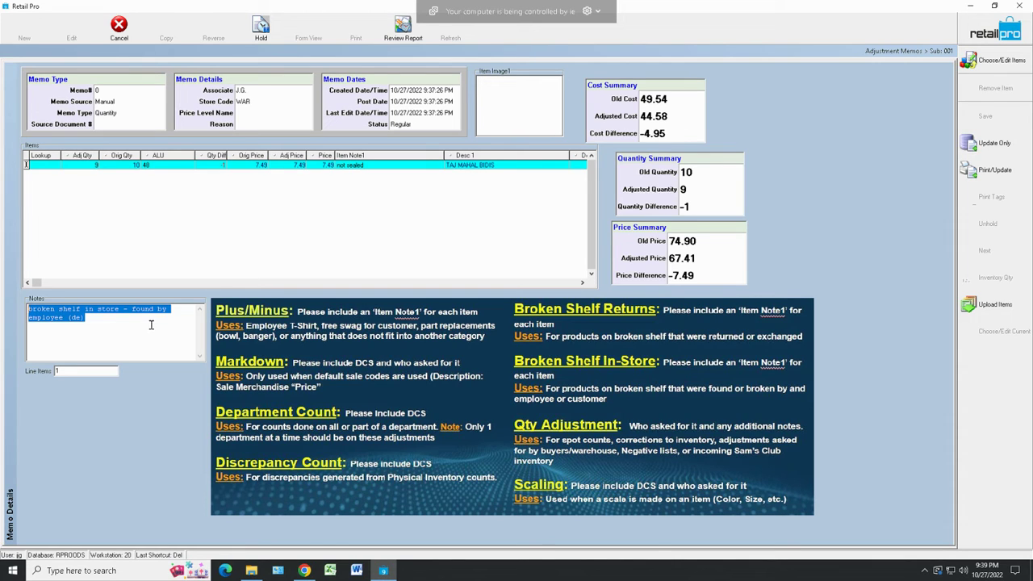
click(94, 320)
key(ctrl+a)
click(142, 333)
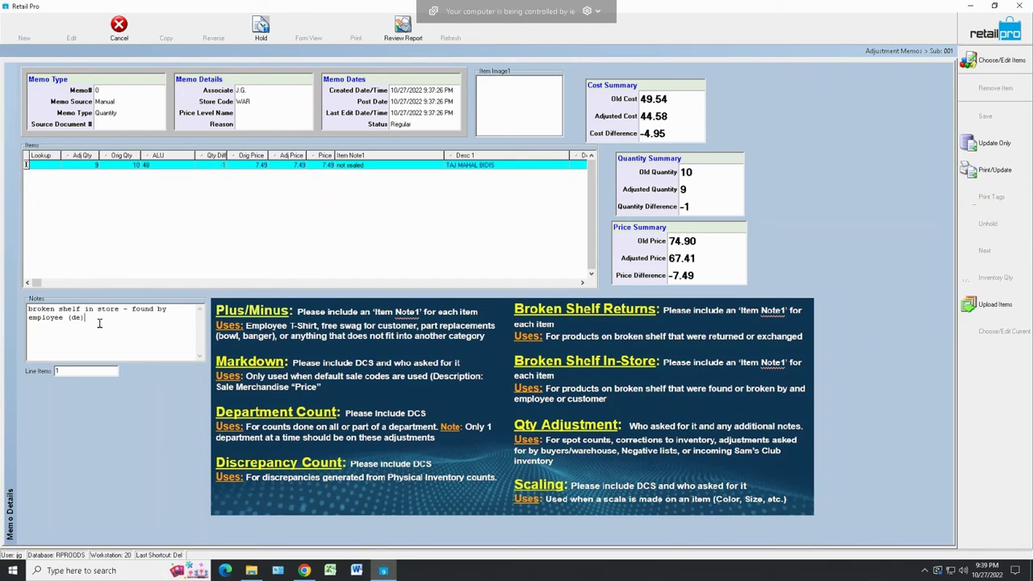
drag(84, 317, 25, 307)
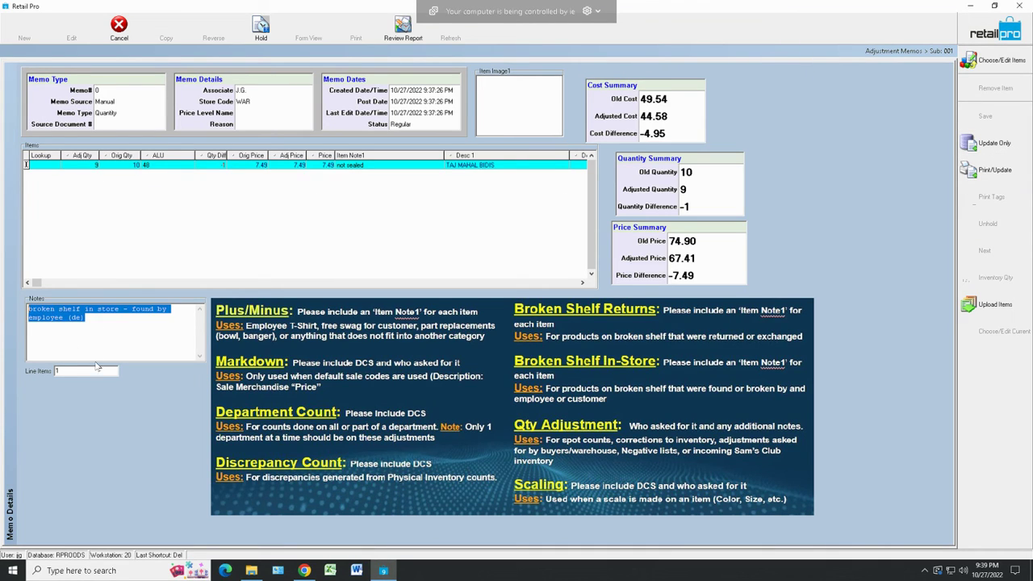
click(388, 169)
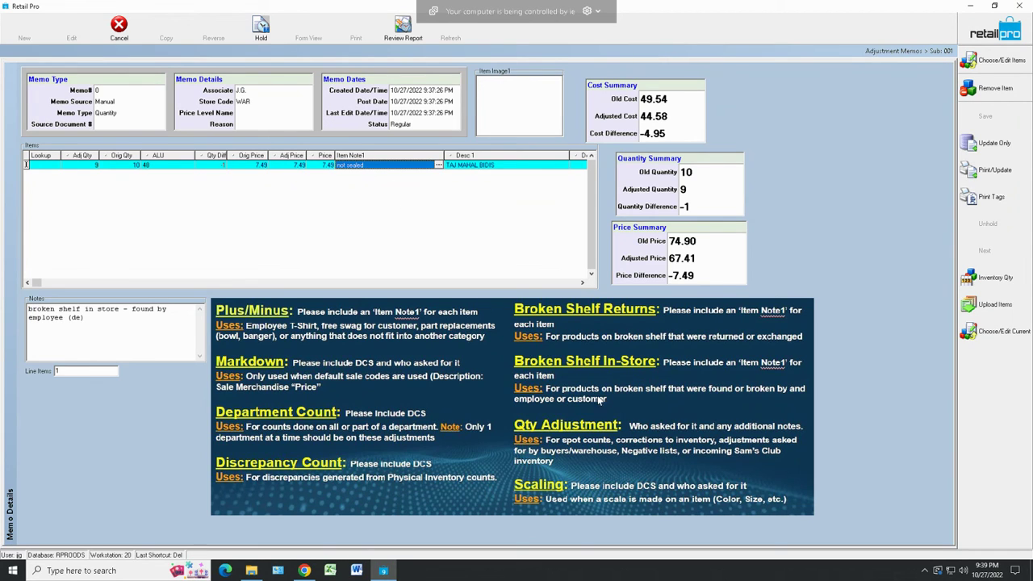